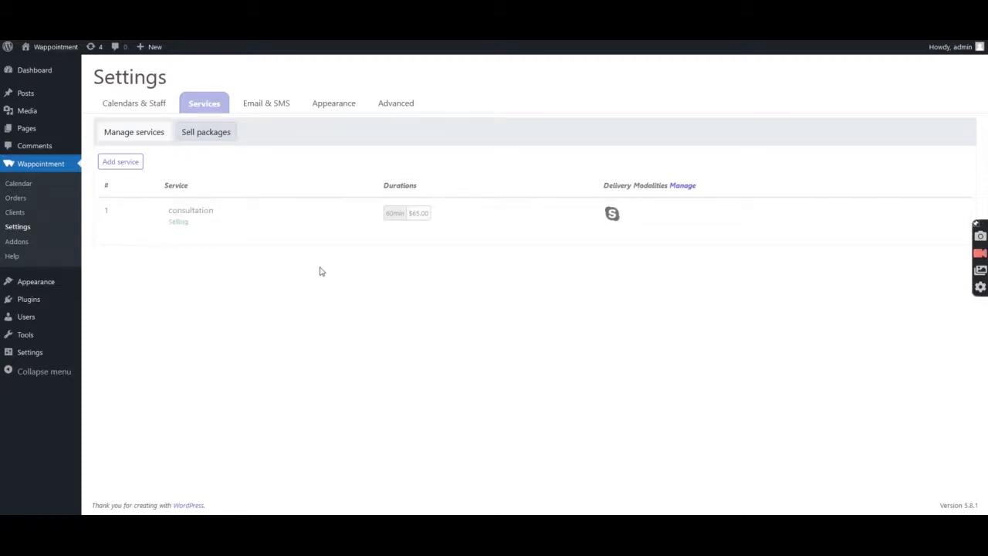
pyautogui.moveTo(358, 142)
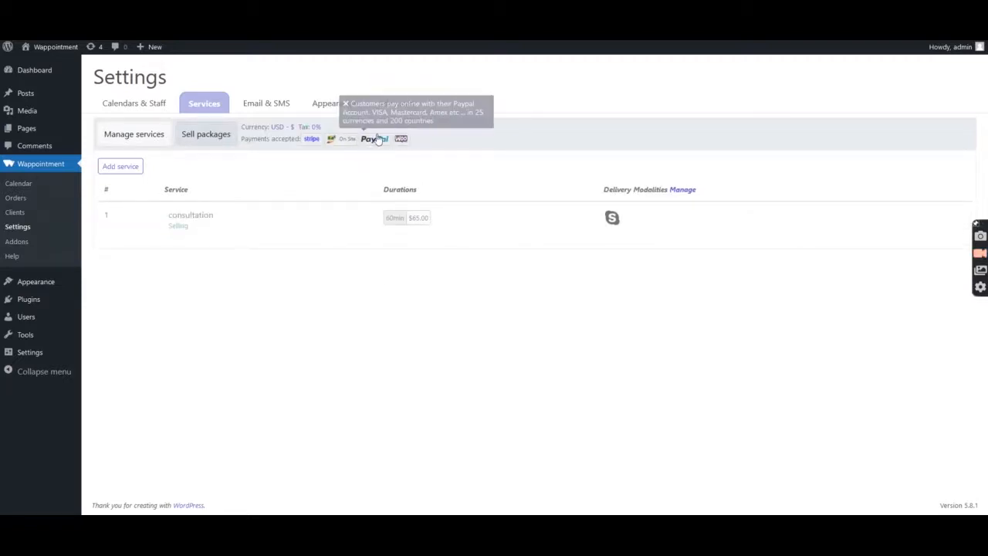
pyautogui.click(383, 138)
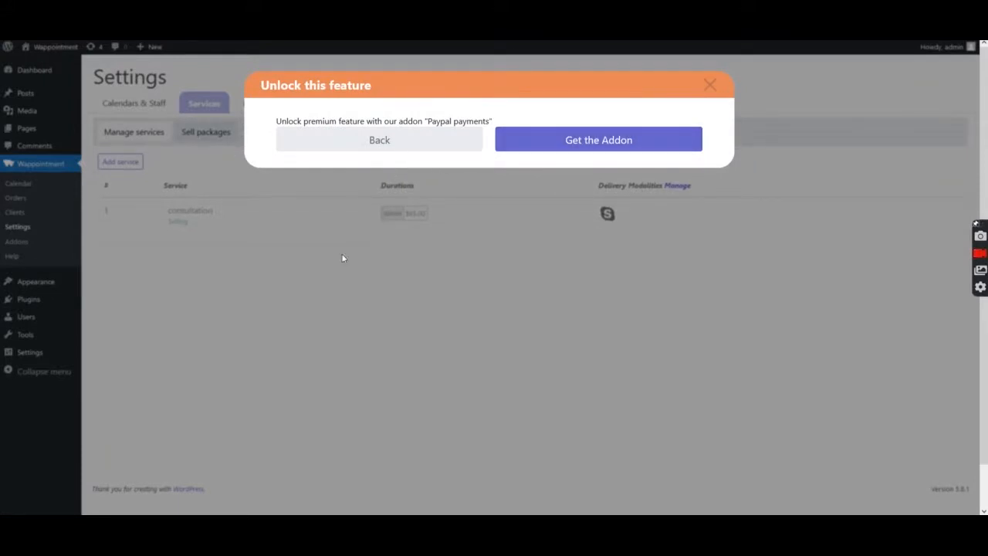
pyautogui.click(285, 277)
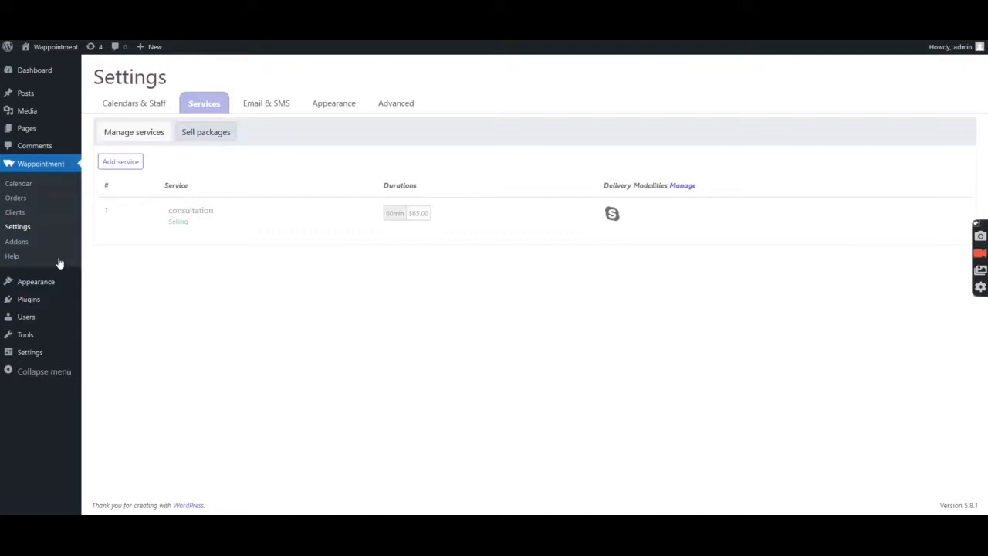
# - Activate the Paypal Payments addon in Wappointment's addons
pyautogui.click(17, 242)
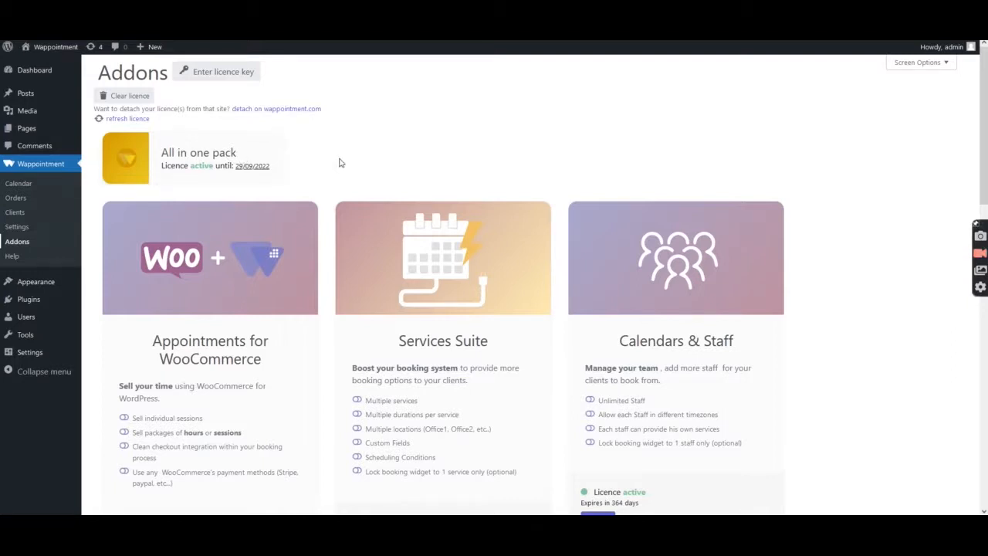
pyautogui.scroll(-6, 339, 162)
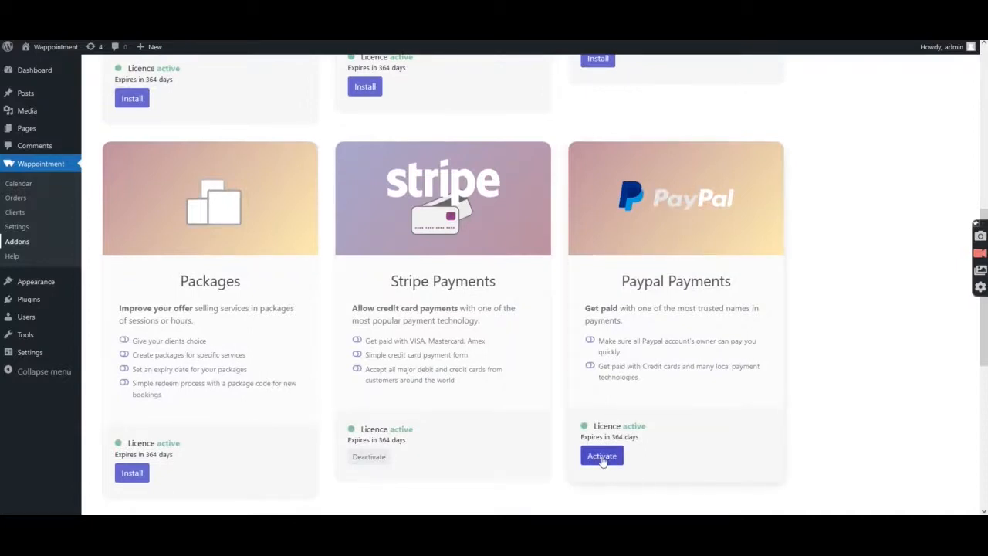
pyautogui.click(602, 456)
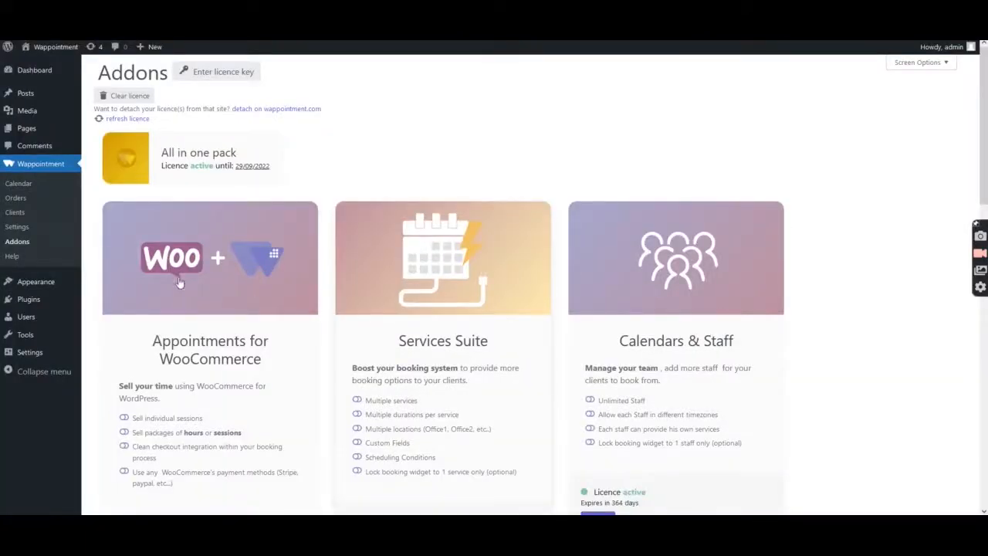
# - Open the PayPal configuration among the accepted payment methods in Wappointment's services settings
pyautogui.click(16, 226)
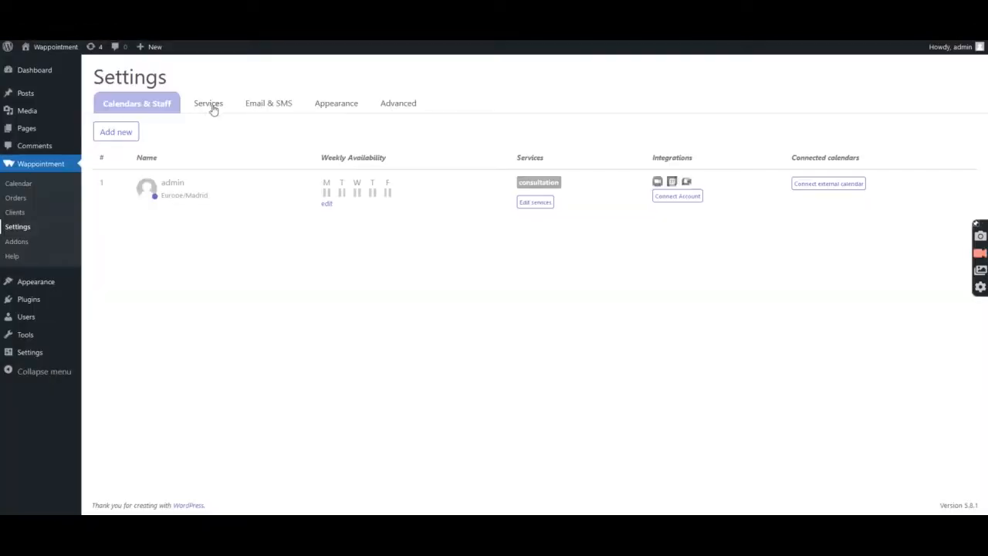
pyautogui.click(208, 103)
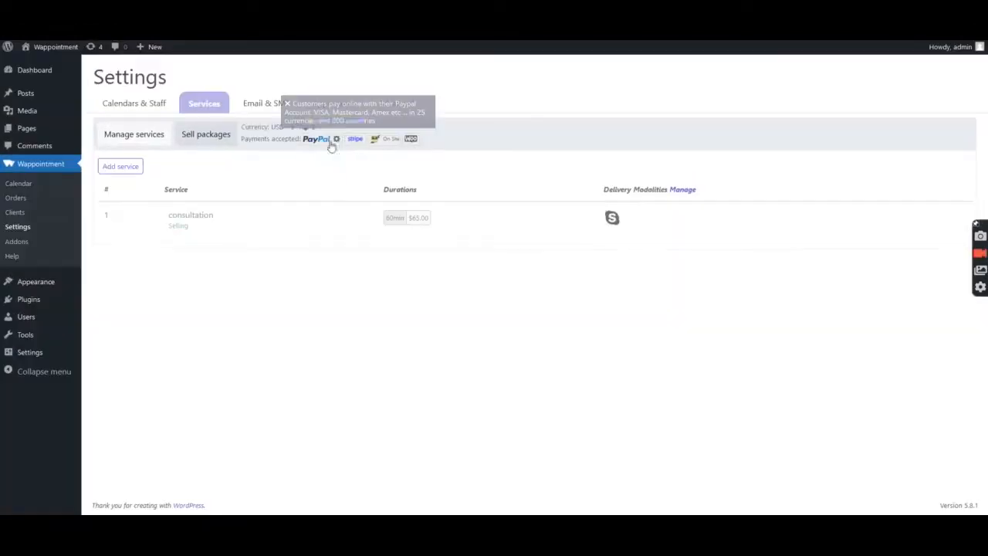
pyautogui.click(309, 138)
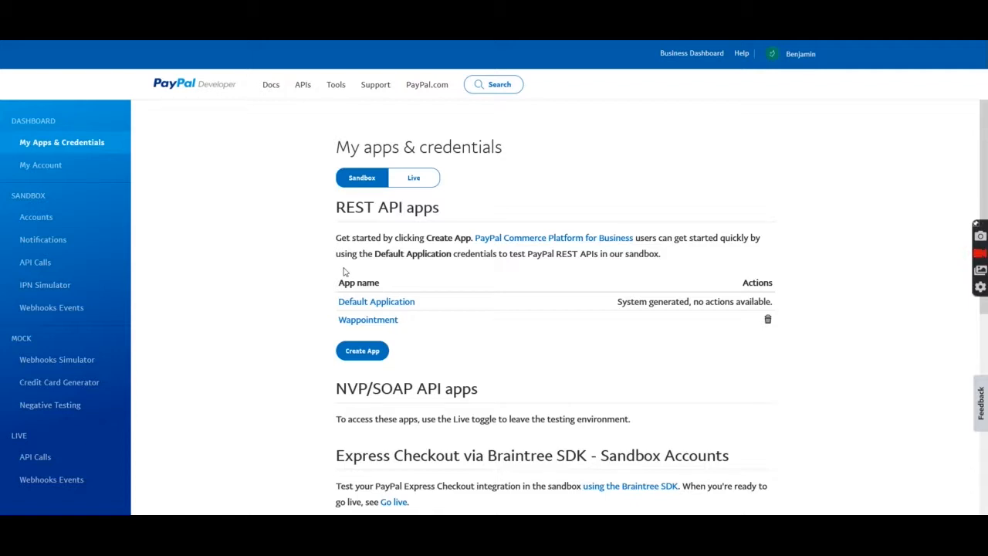
# - In the PayPal Developer sandbox, create a Merchant app named testapp with the preselected sandbox business account
pyautogui.click(370, 353)
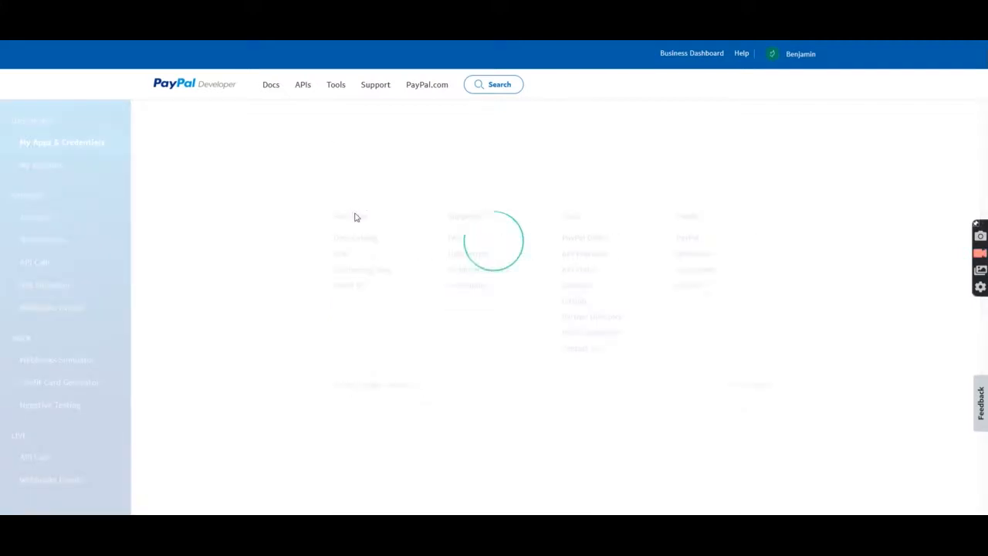
pyautogui.click(370, 271)
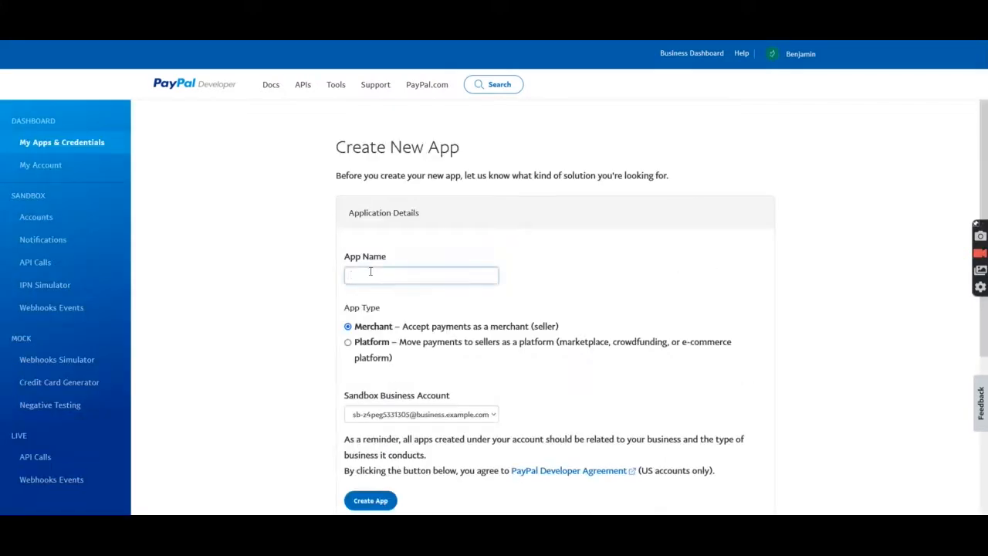
pyautogui.write('testapp')
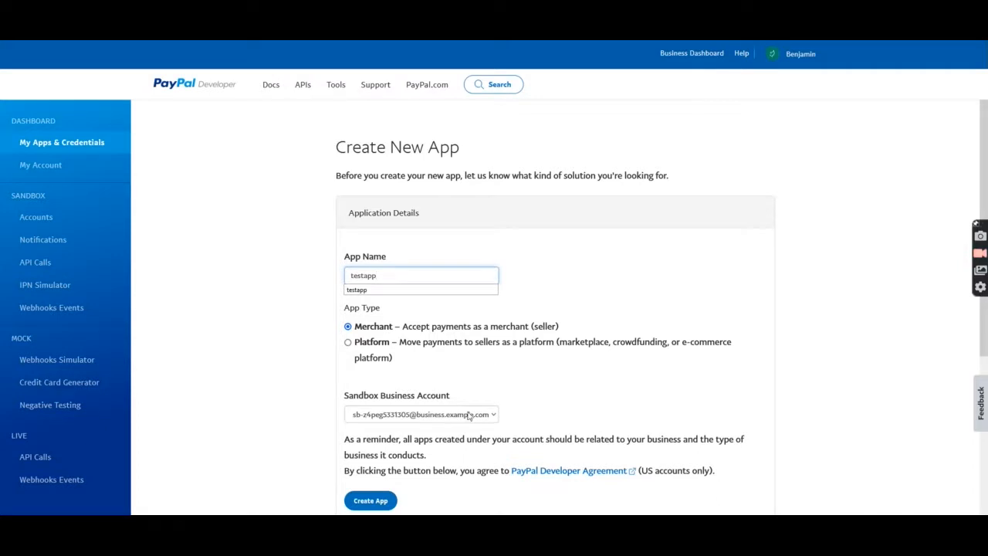
pyautogui.scroll(-1, 482, 428)
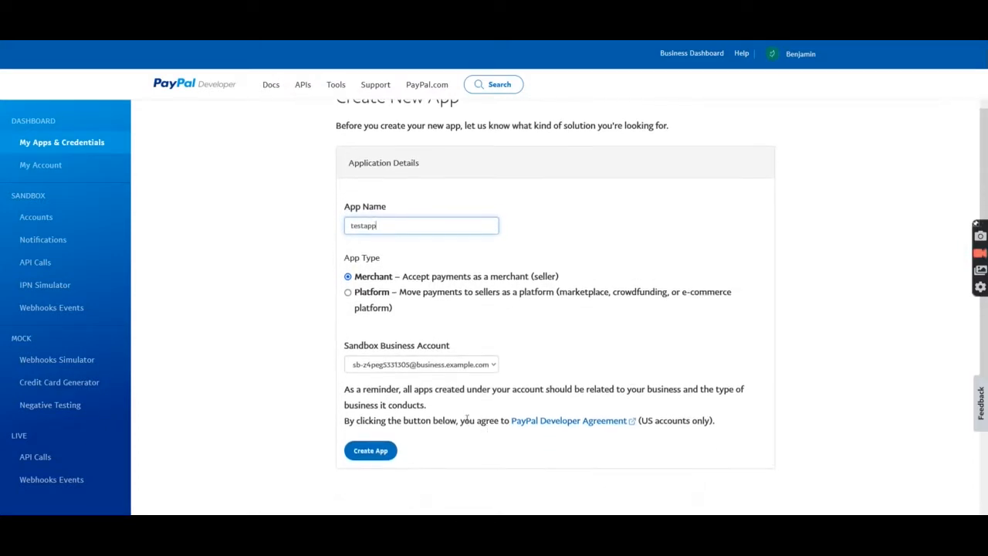
pyautogui.click(371, 454)
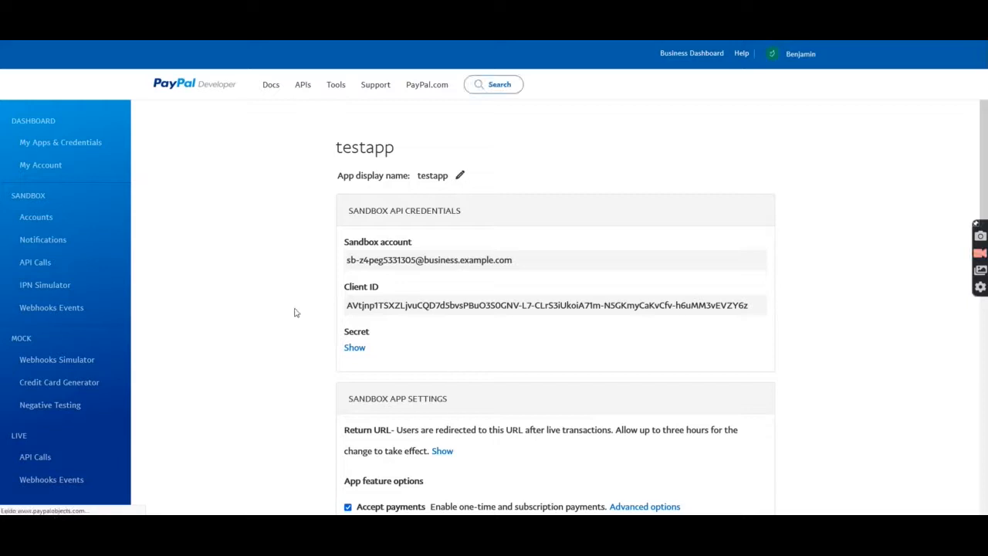
# - Copy testapp's sandbox client ID into the Client id field of Wappointment's PayPal configuration
pyautogui.tripleClick(373, 308)
pyautogui.hotkey('ctrl', 'c')
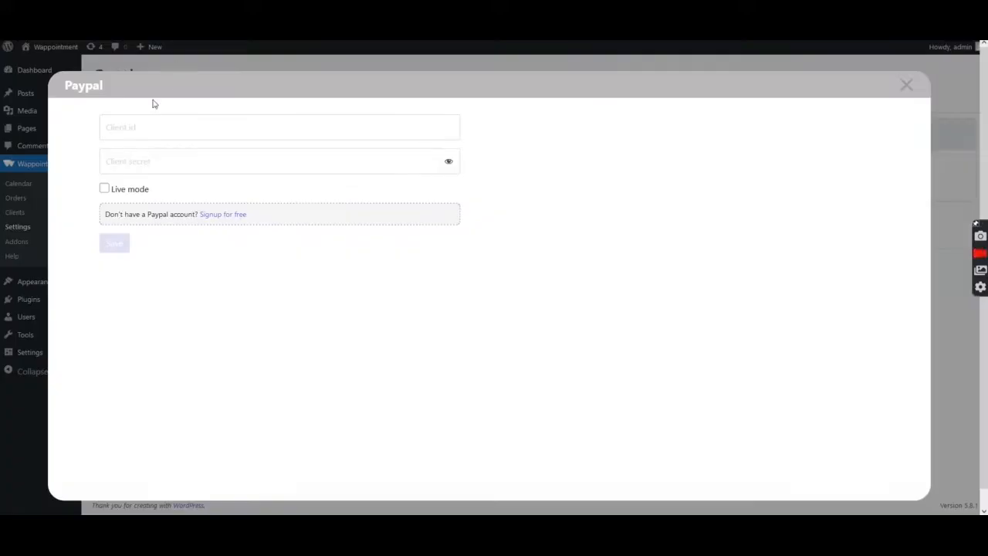
pyautogui.click(133, 128)
pyautogui.hotkey('ctrl', 'v')
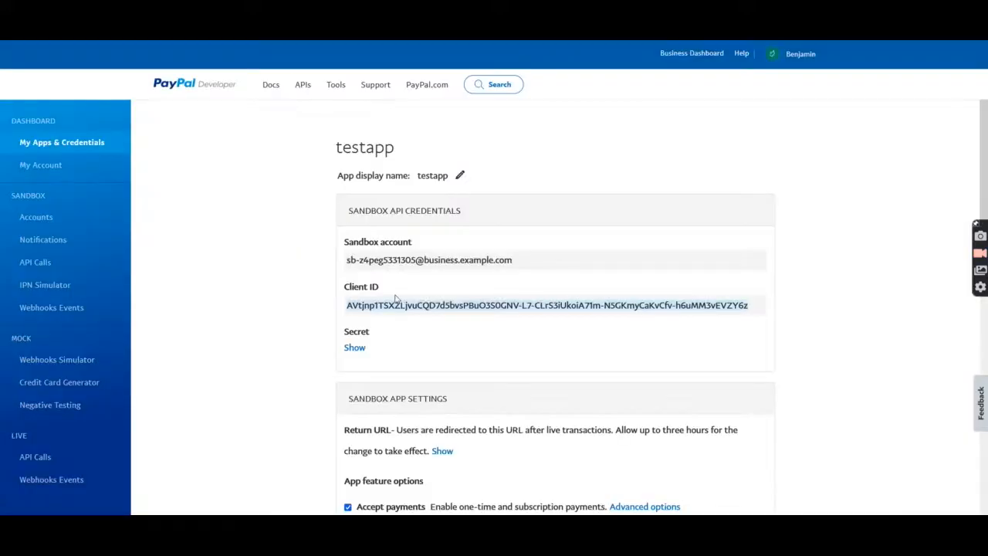
# - Reveal testapp's secret in PayPal Developer, copy it into Wappointment's Client secret field, and save the credentials with live mode off
pyautogui.click(354, 348)
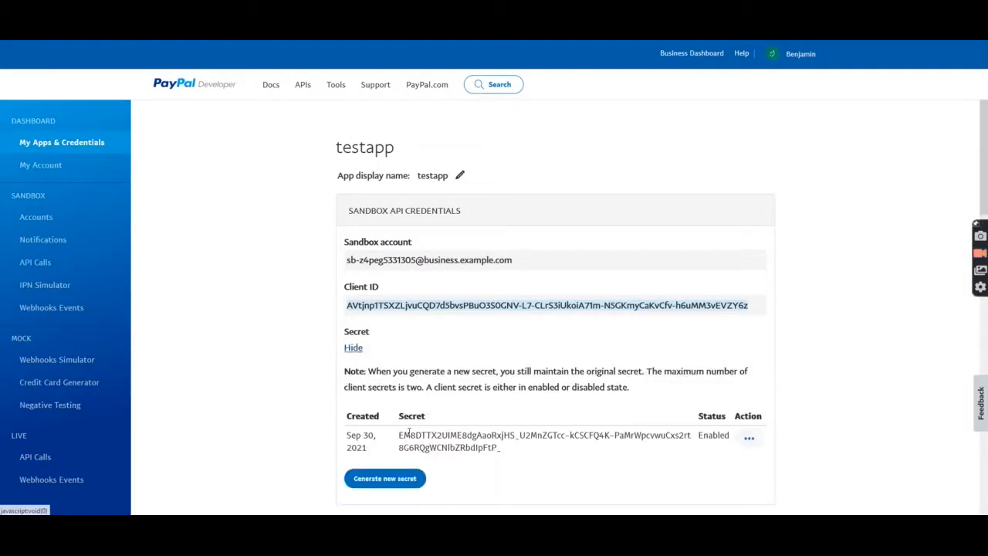
pyautogui.tripleClick(430, 446)
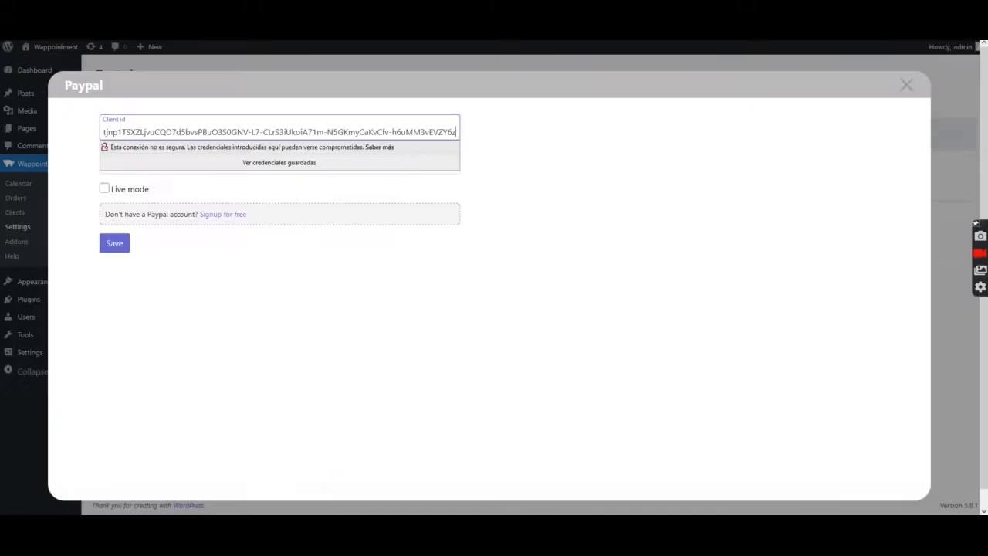
pyautogui.click(211, 194)
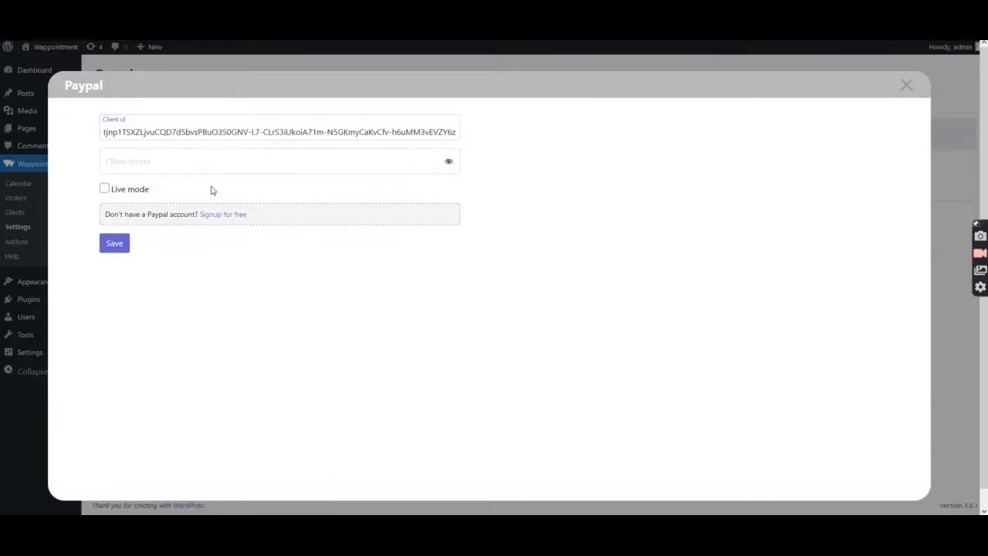
pyautogui.click(164, 161)
pyautogui.hotkey('ctrl', 'v')
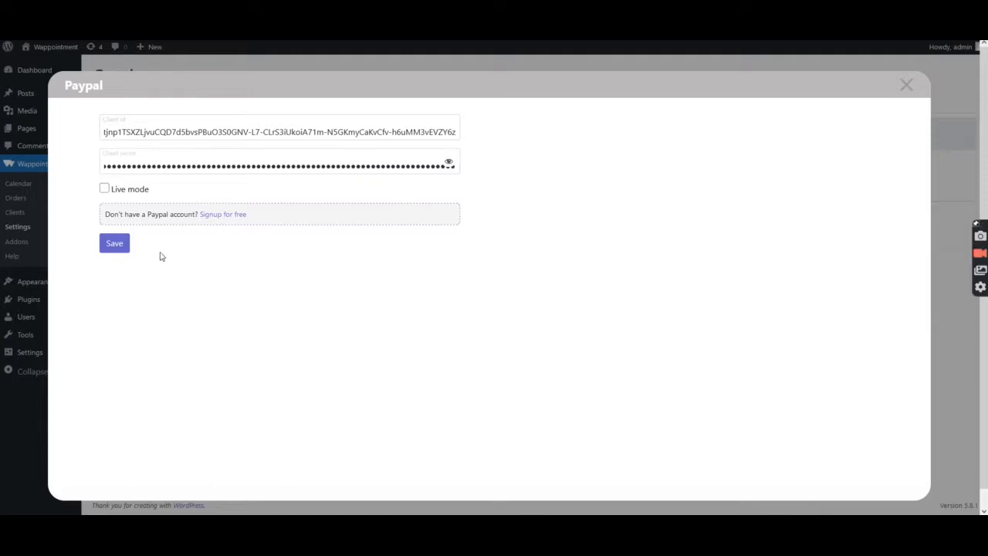
pyautogui.click(116, 245)
pyautogui.click(116, 245)
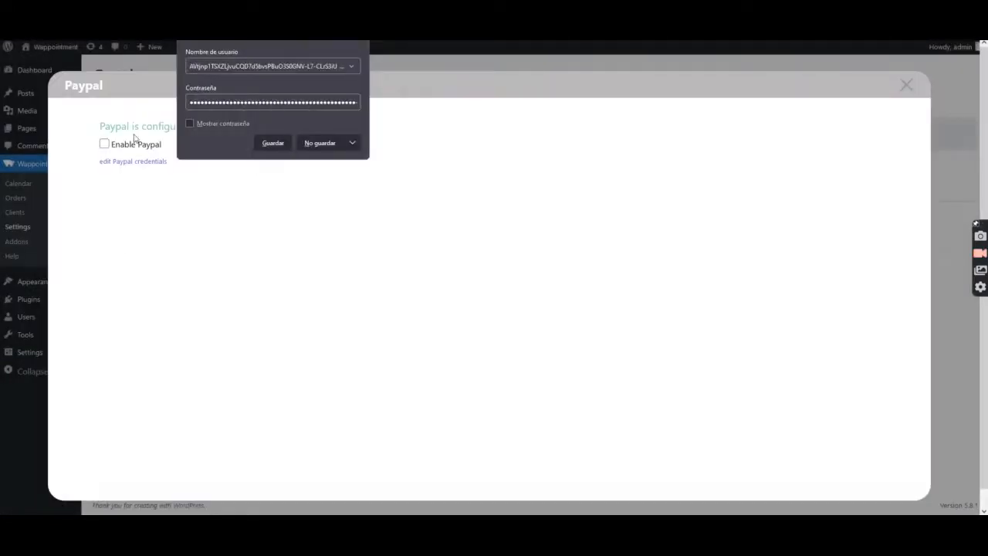
pyautogui.click(163, 221)
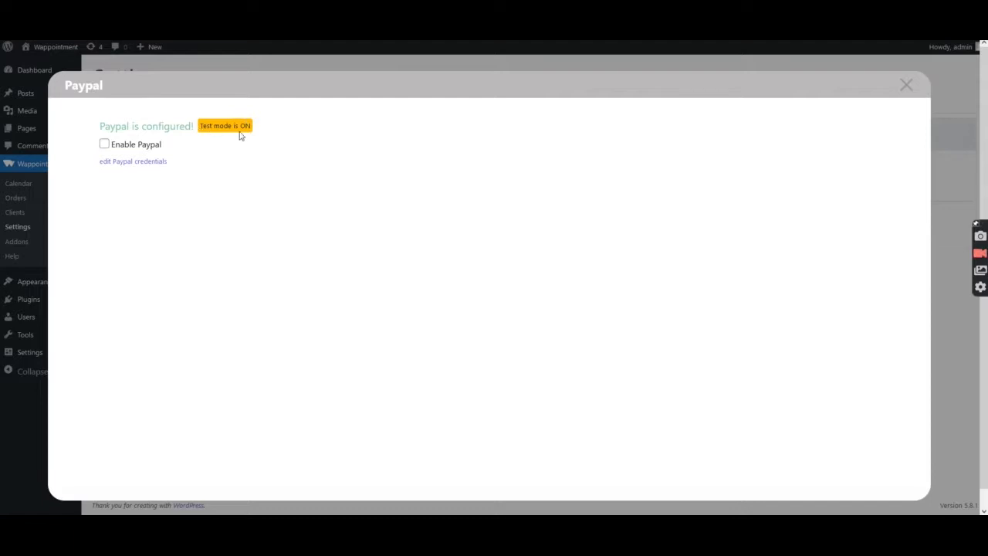
# - Enable PayPal as a payment method and disable credit or debit cards for it
pyautogui.click(104, 145)
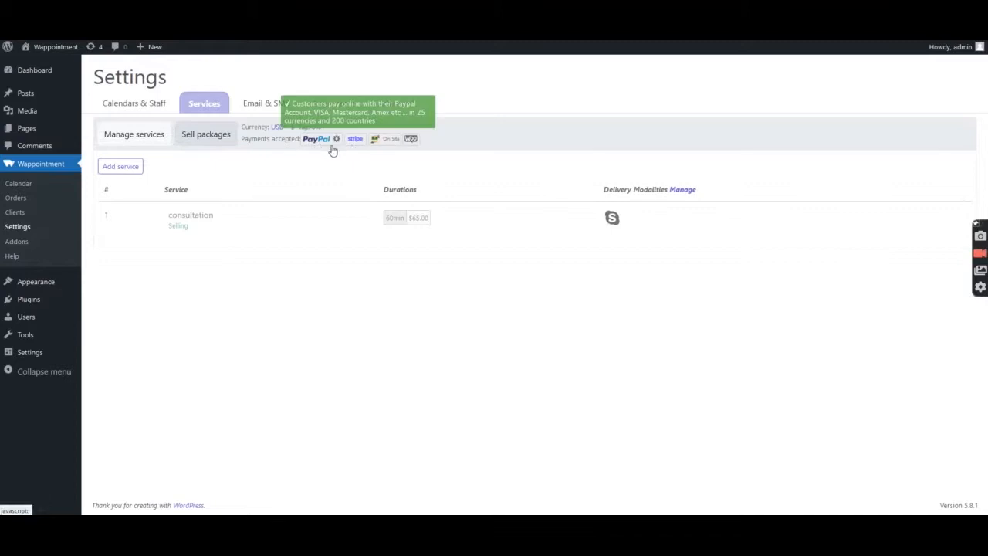
pyautogui.click(319, 140)
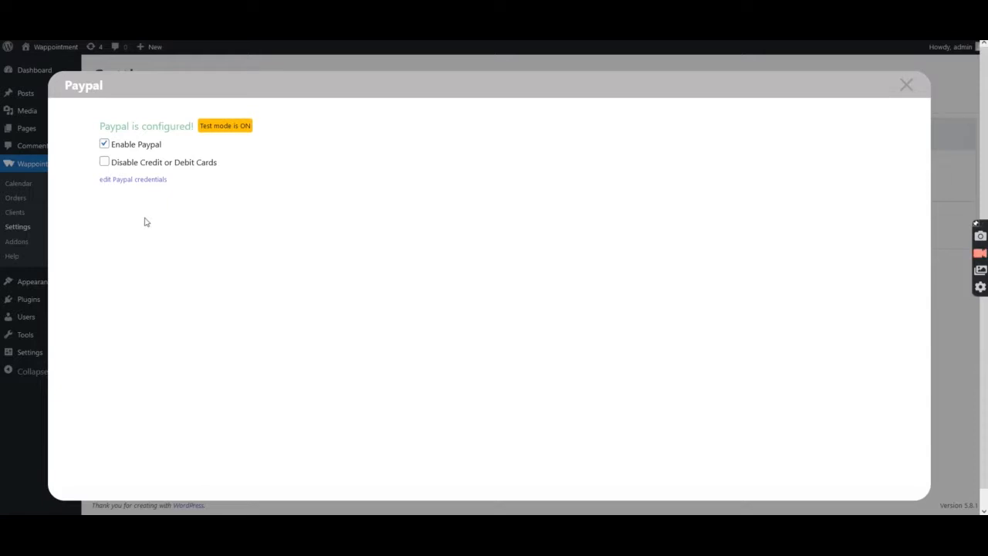
pyautogui.click(105, 163)
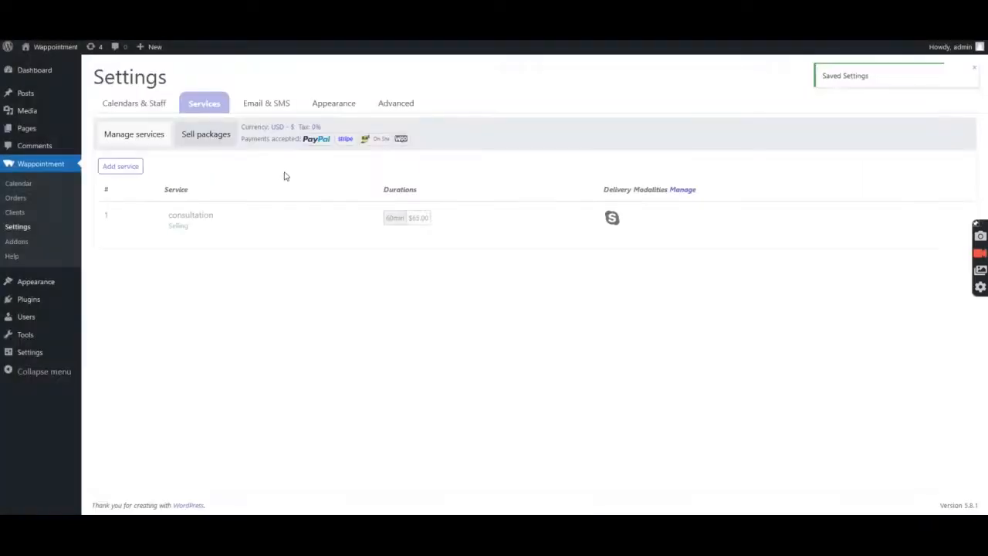
# - Open the Step 8 text settings of the booking widget in Wappointment's appearance settings
pyautogui.click(328, 104)
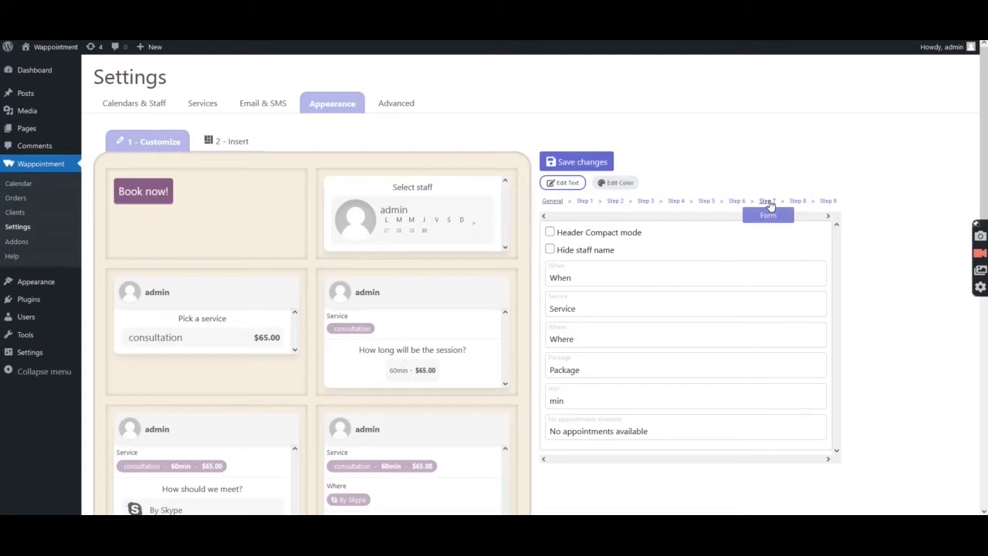
pyautogui.click(794, 202)
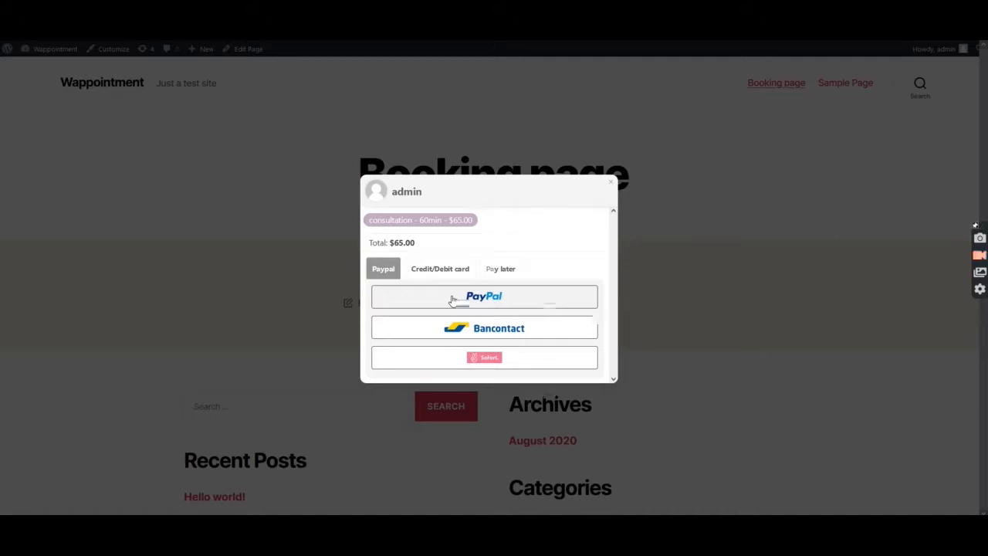
# - On the booking page, book a 60min Skype consultation for October 1, 2021 at 8:00 am with the Skype username testaccount
pyautogui.click(453, 300)
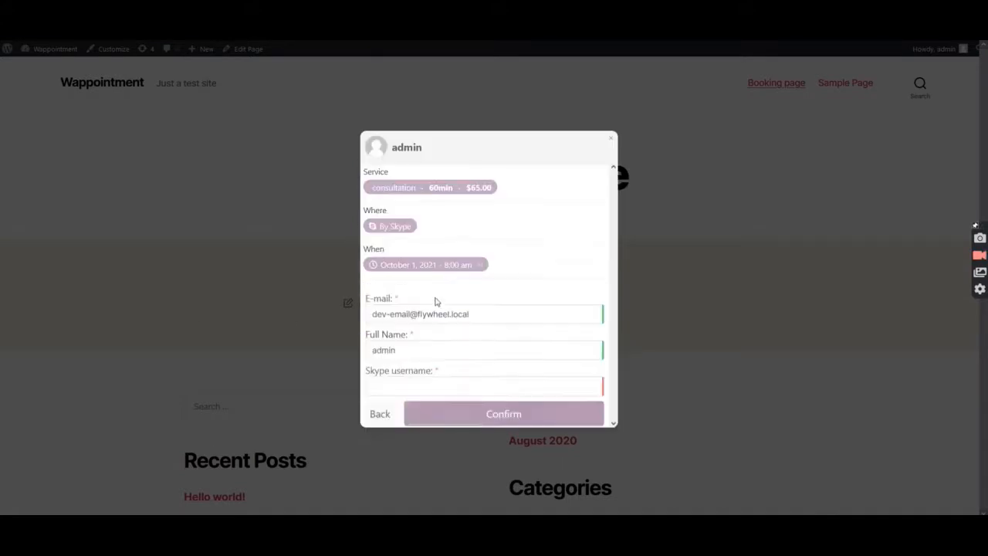
pyautogui.click(399, 382)
pyautogui.write('testaccount')
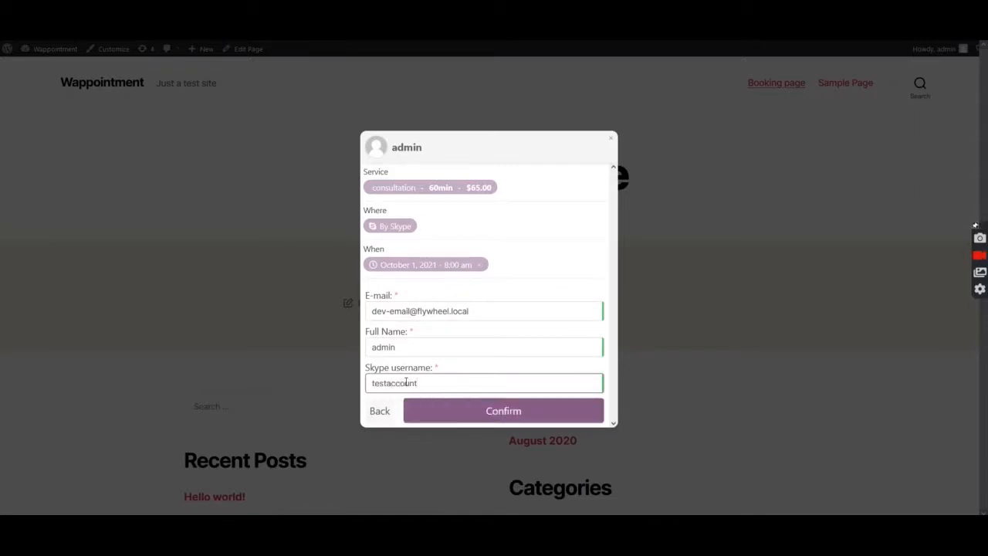
pyautogui.click(431, 415)
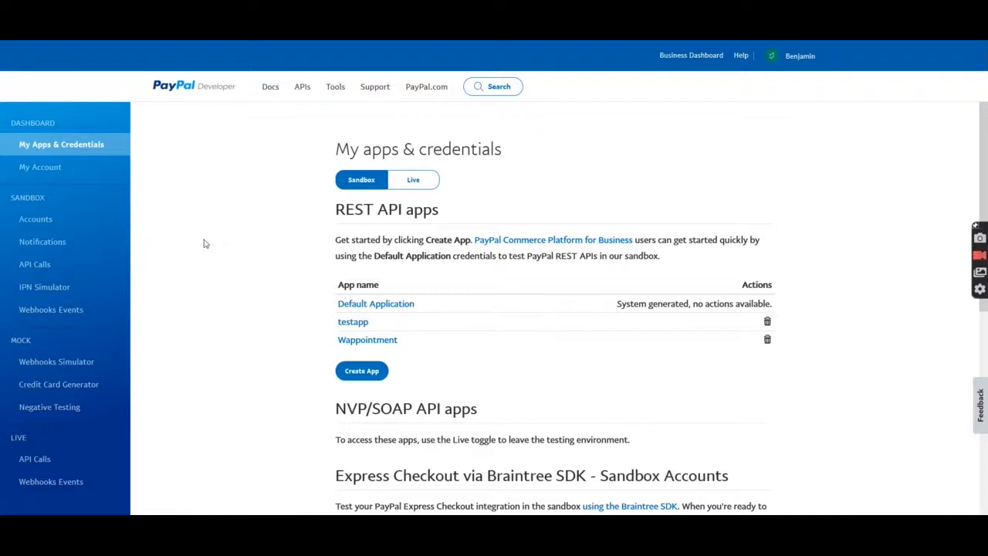
# - In PayPal Developer, view the sandbox accounts and the management options of the personal test account
pyautogui.click(36, 219)
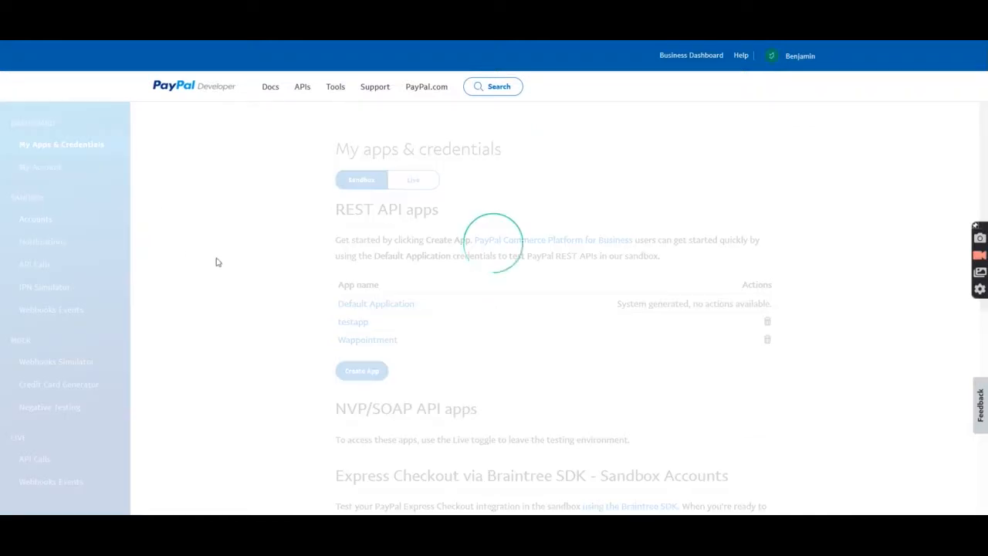
pyautogui.scroll(-2, 270, 284)
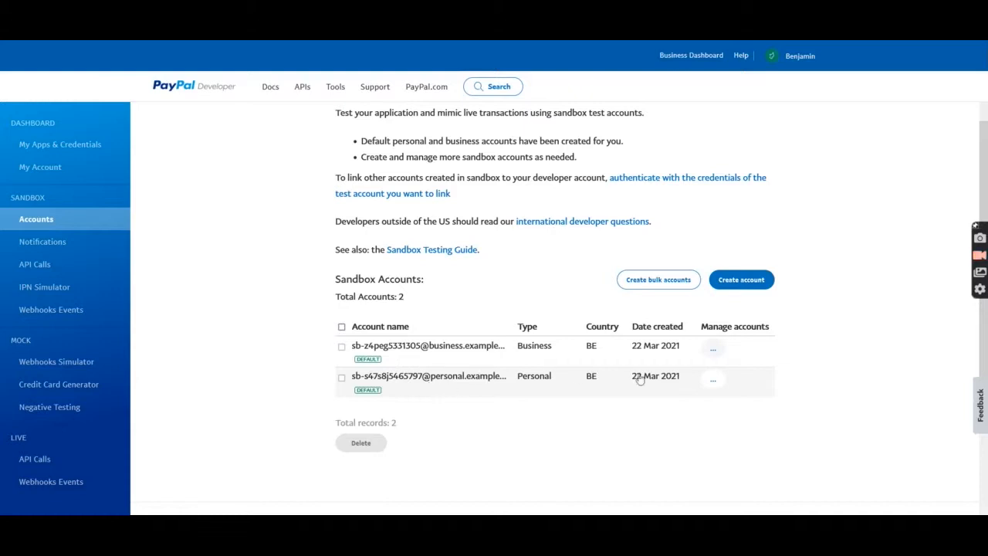
pyautogui.click(712, 379)
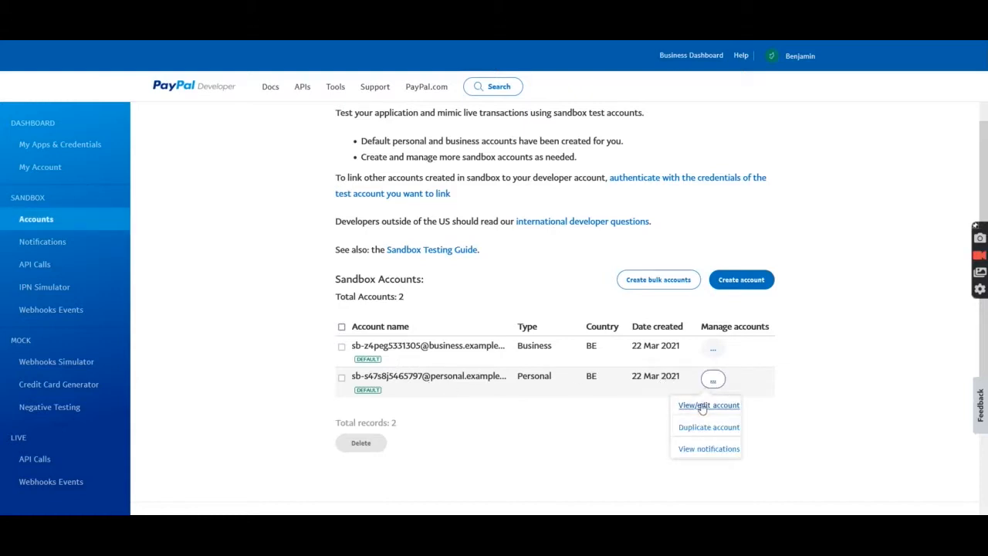
pyautogui.click(714, 381)
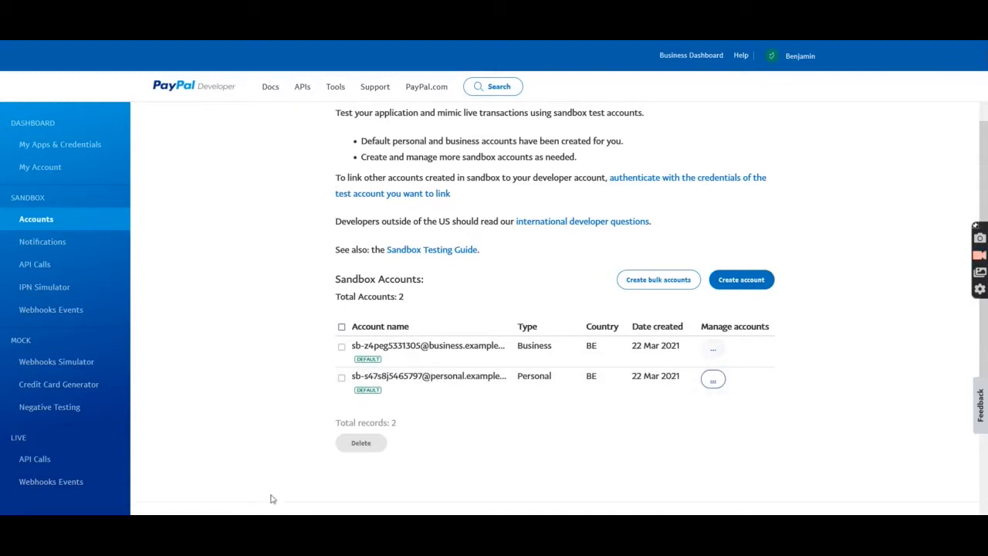
pyautogui.click(506, 474)
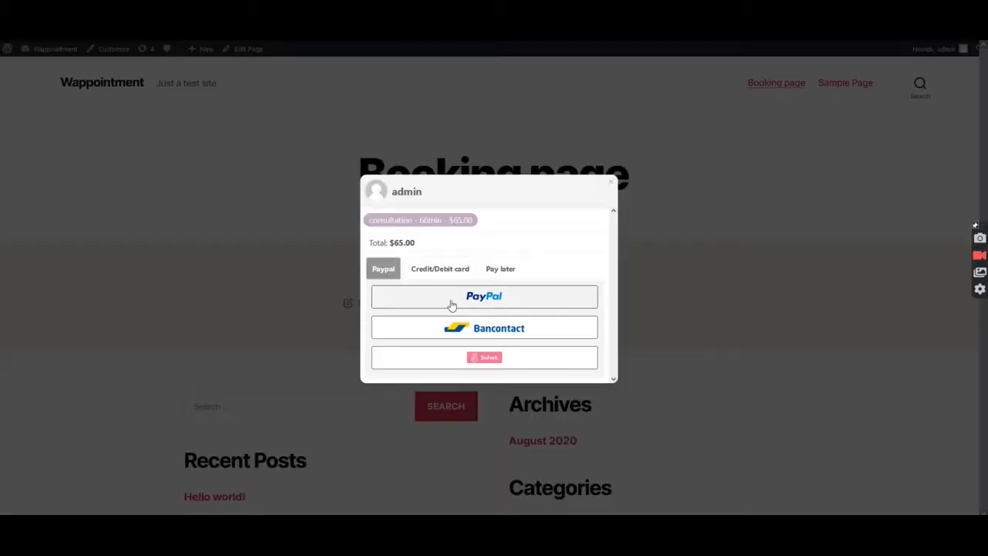
# - Pay the $65.00 consultation booking with the PayPal balance in the sandbox checkout, and view the payment in the PayPal account summary
pyautogui.click(449, 303)
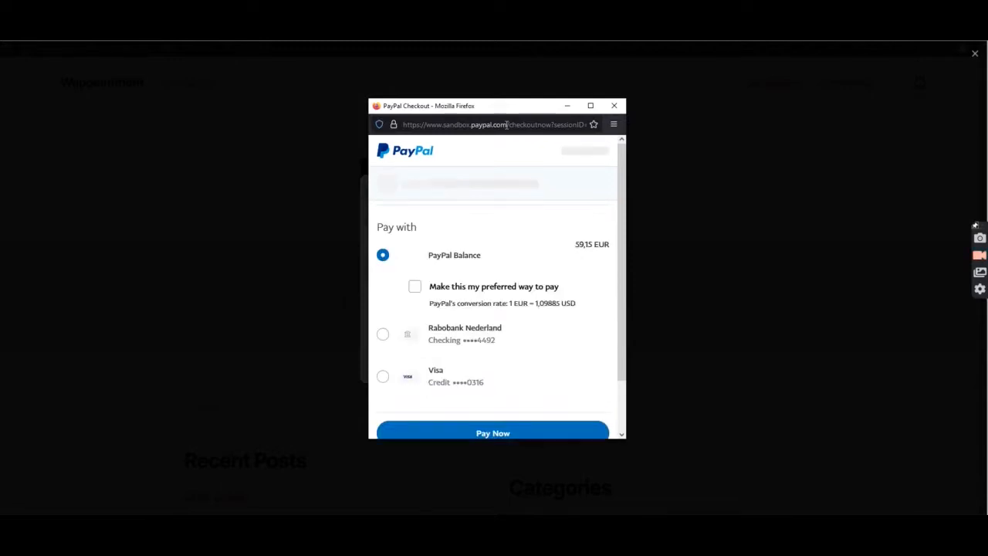
pyautogui.scroll(-1, 522, 284)
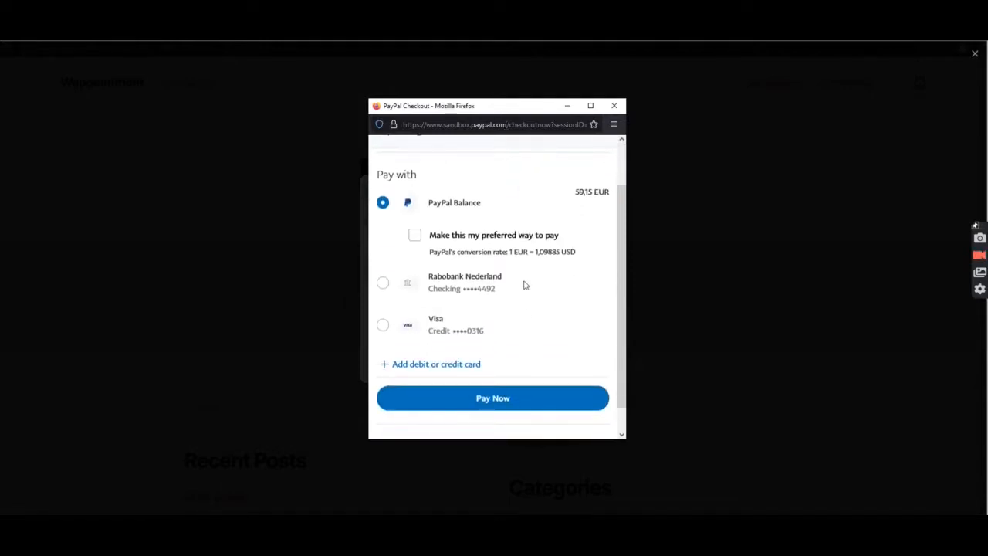
pyautogui.click(507, 399)
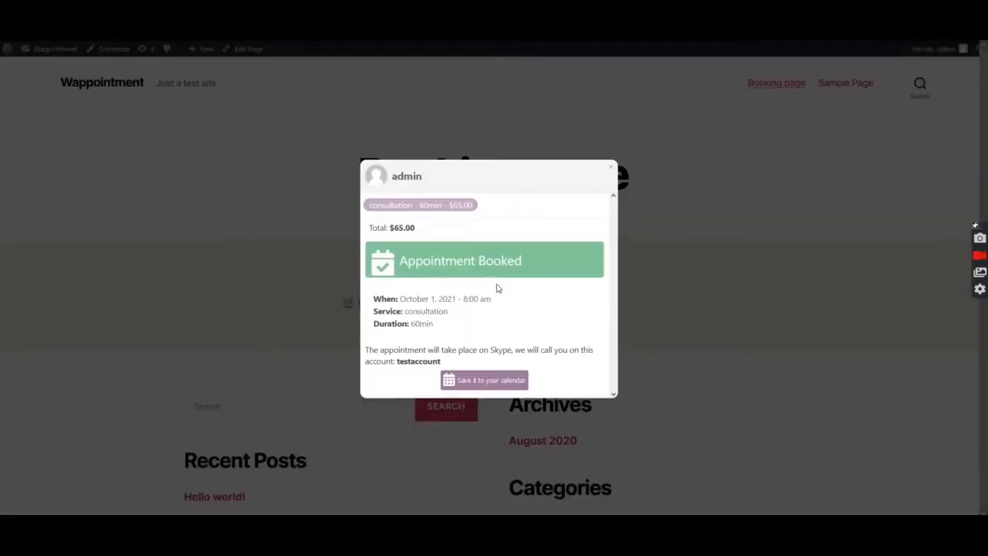
pyautogui.moveTo(267, 513)
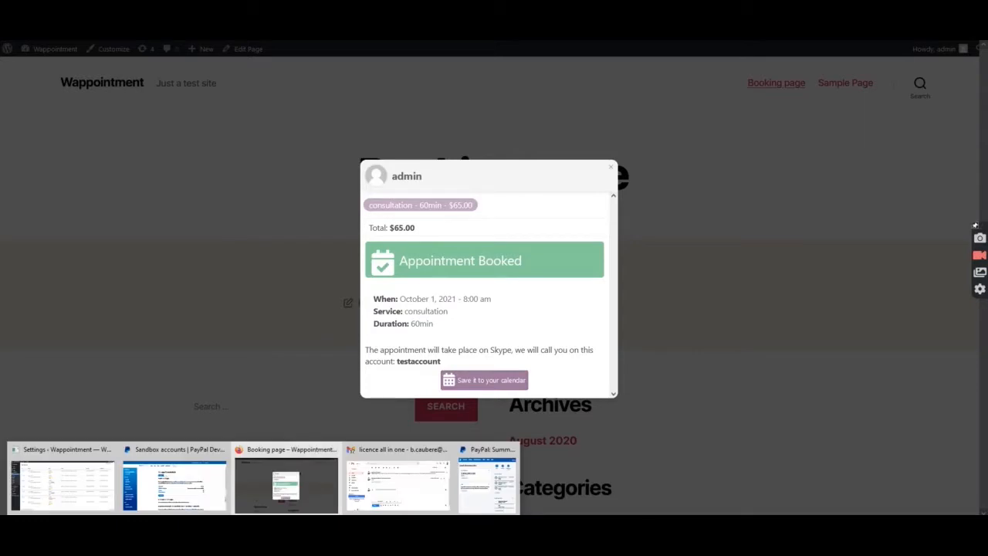
pyautogui.click(502, 482)
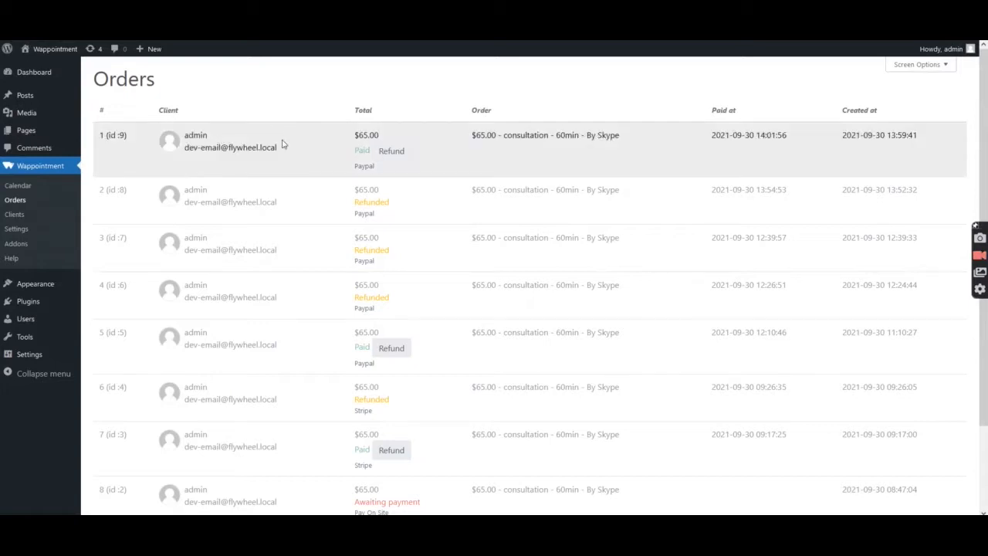
# - Refund the newest PayPal consultation order in Wappointment's orders, and reload the PayPal account summary to check for the refund
pyautogui.click(391, 151)
pyautogui.click(506, 130)
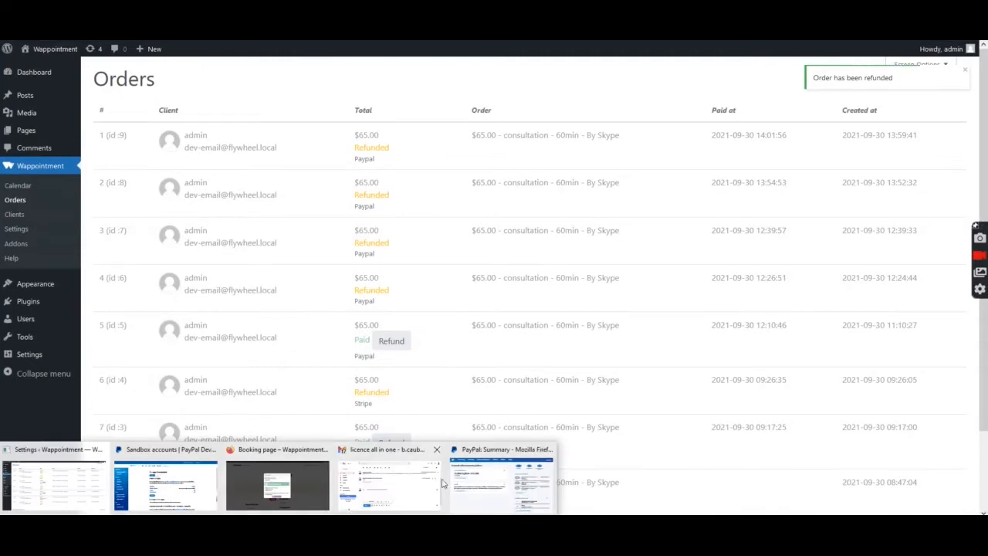
pyautogui.click(463, 483)
pyautogui.press('F5')
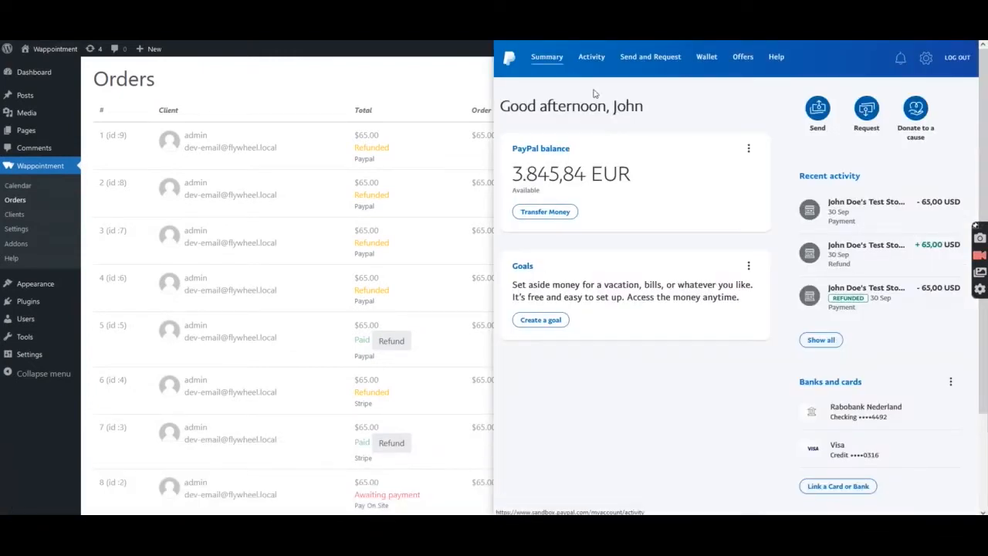